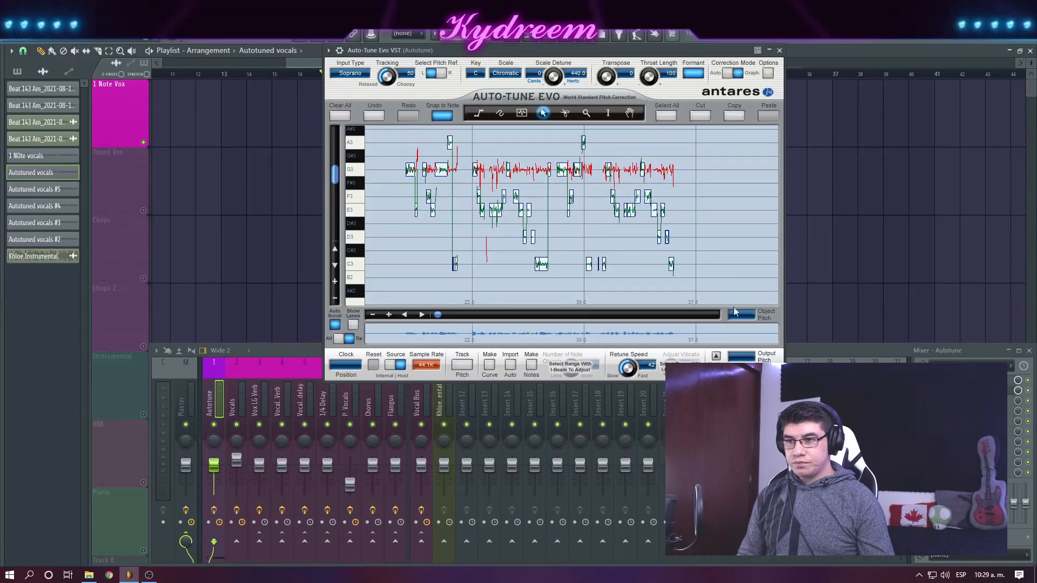
Step: Close the Auto-Tune Evo pitch graph window
scroll(511, 243, up, 1)
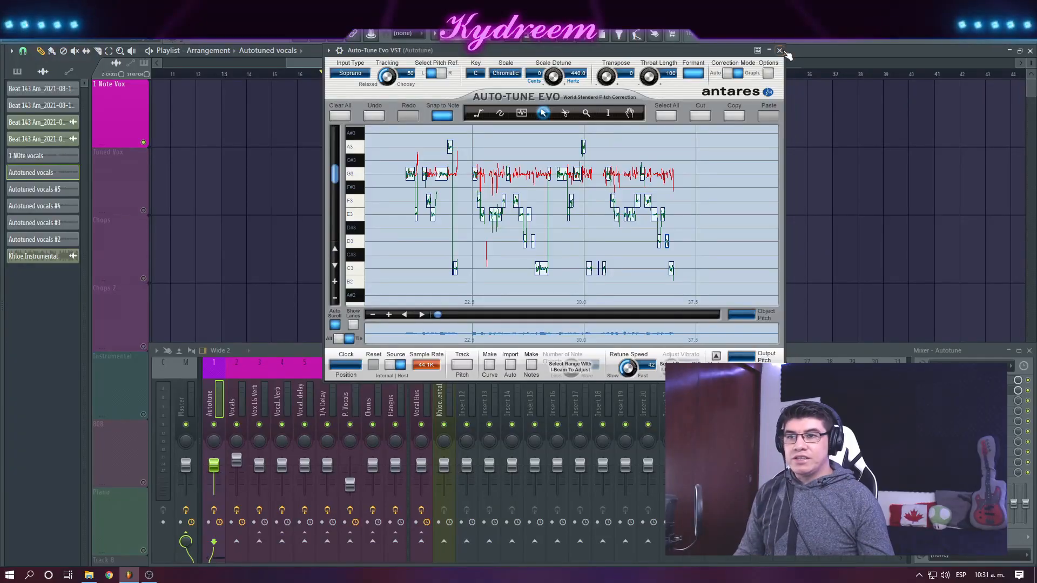
click(780, 50)
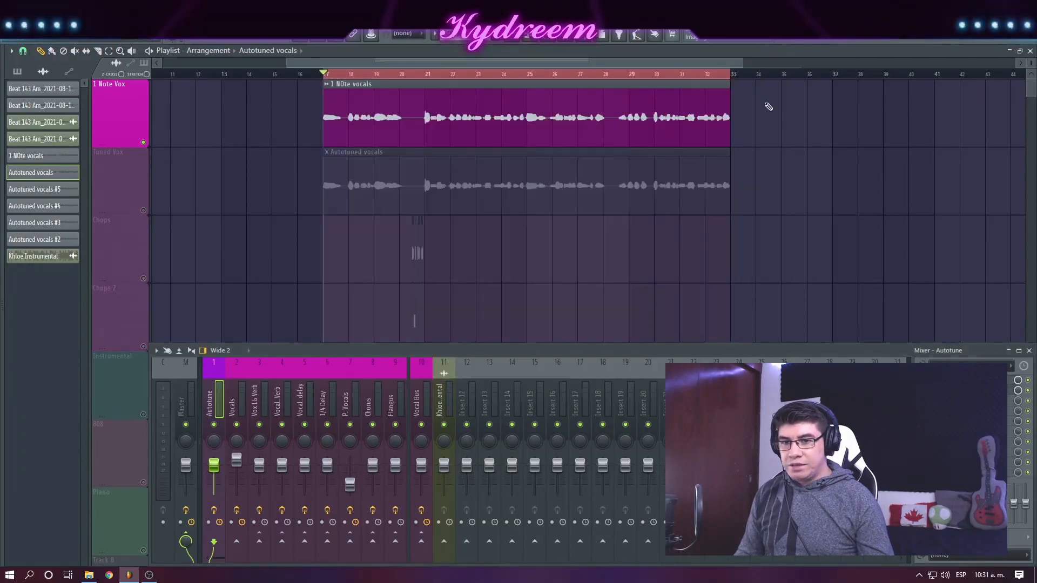
Step: Solo the Tuned Vox playlist track and open Little AlterBoy from the Vocals mixer insert
click(237, 376)
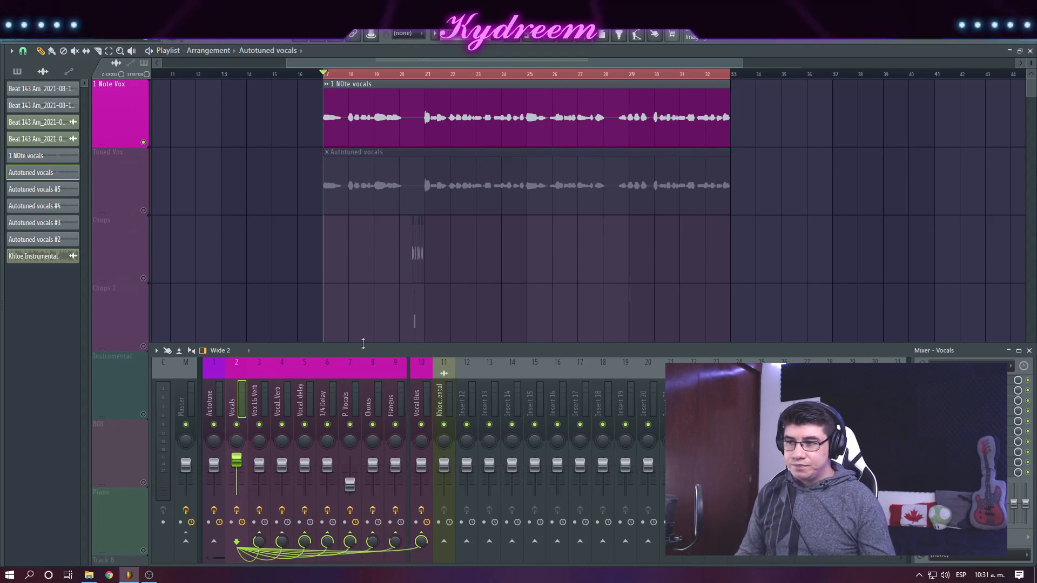
right_click(144, 211)
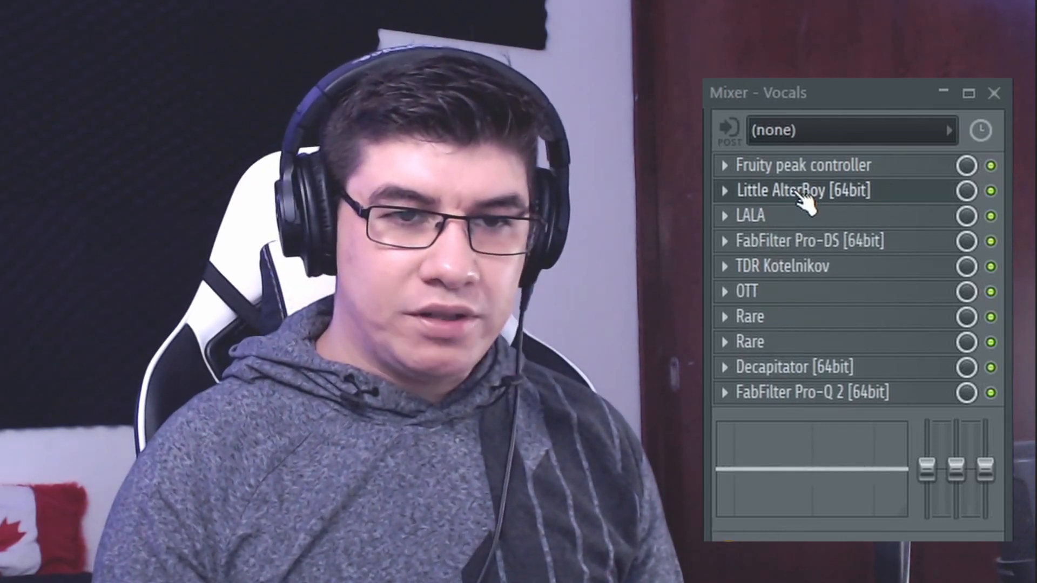
click(799, 191)
drag(559, 132, 506, 157)
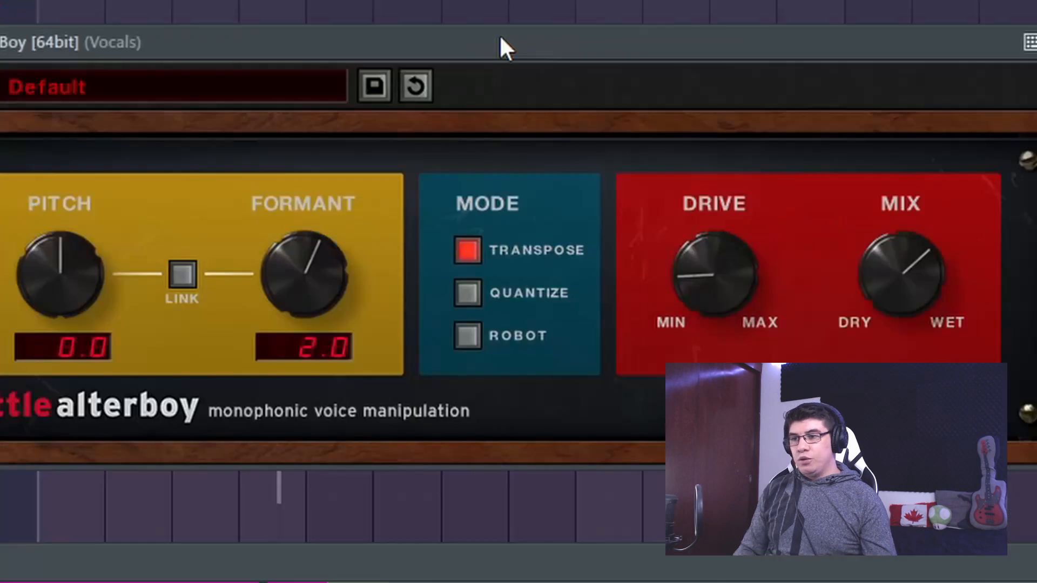
drag(500, 38, 523, 38)
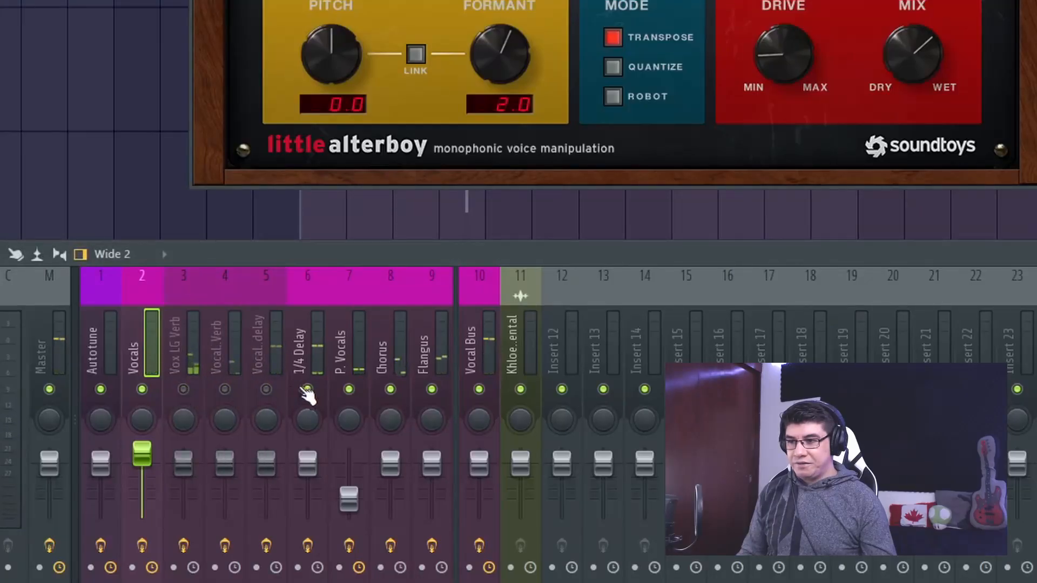
Step: Mute the 1/4 Delay, P. Vocals, Chorus and Flangus mixer inserts
click(307, 390)
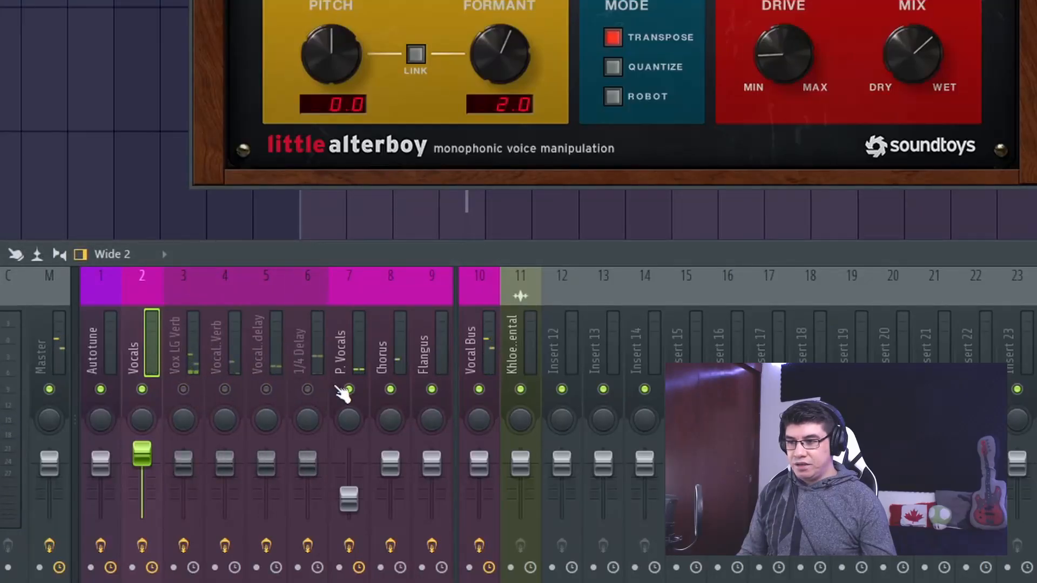
click(349, 390)
click(390, 389)
click(432, 390)
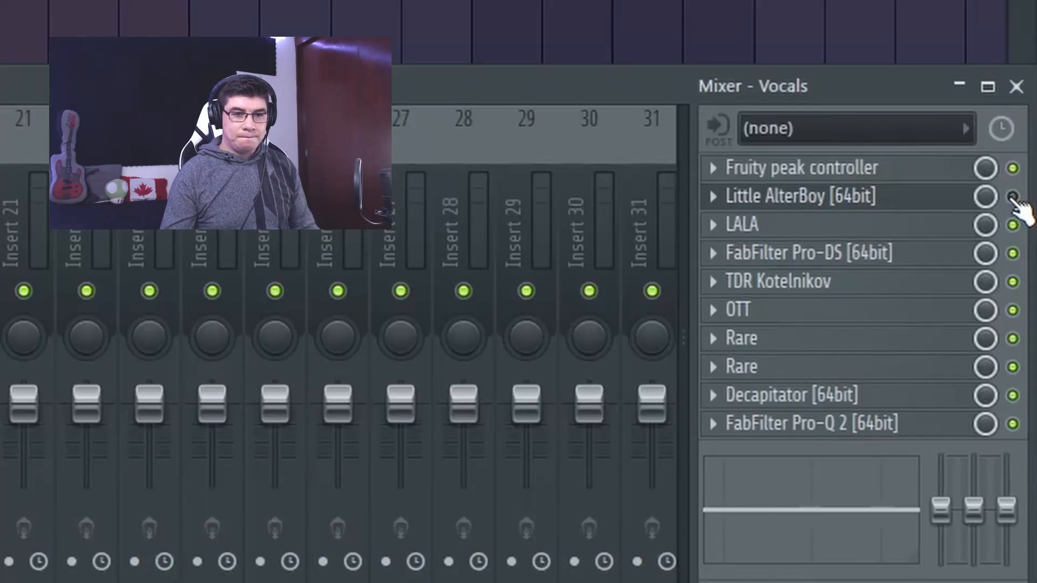
Step: Audition the vocal with Little AlterBoy bypassed and enabled, and try out its slot mix level
click(1013, 196)
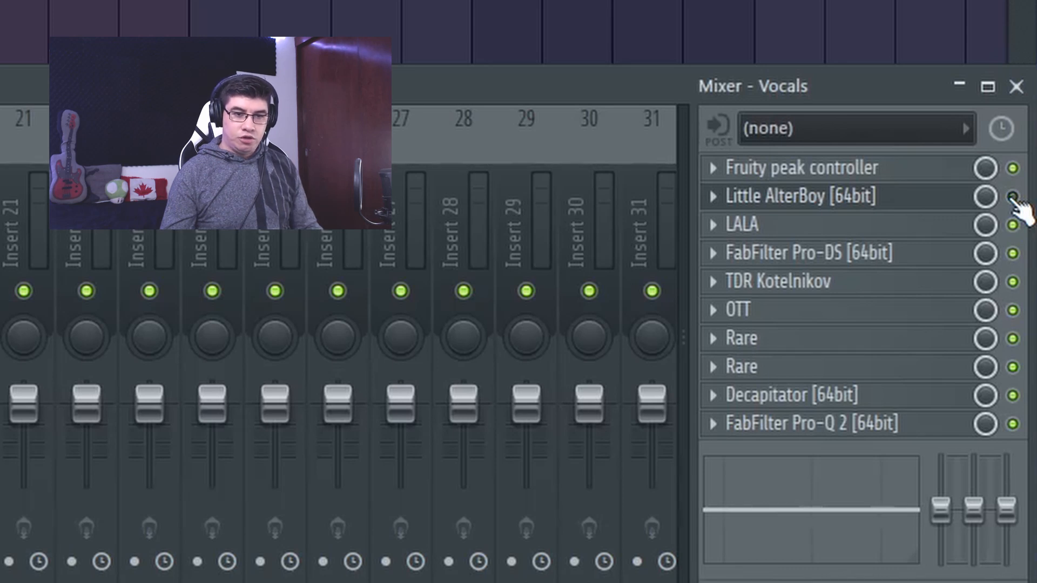
click(1013, 196)
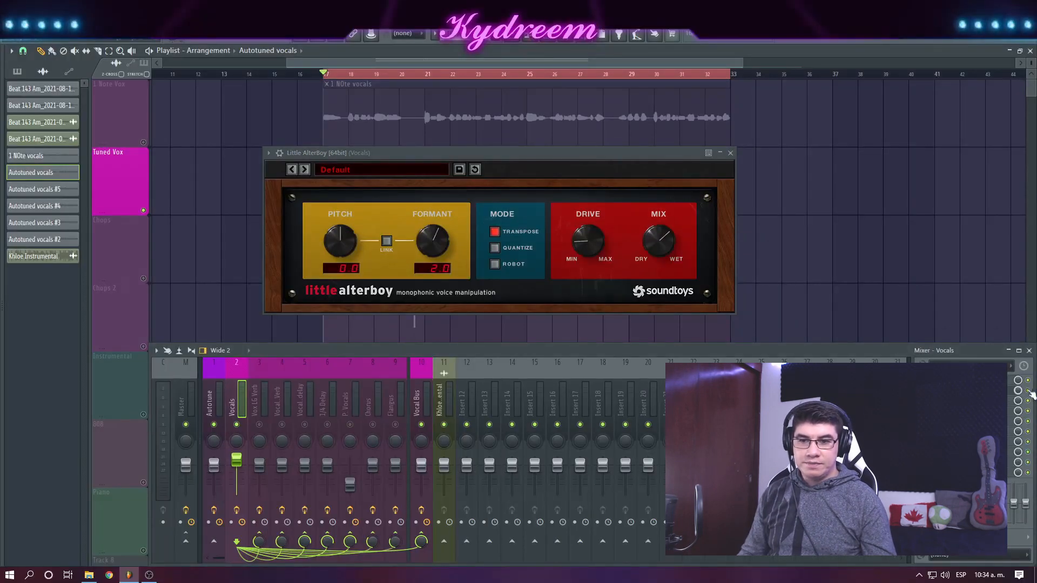
key(space)
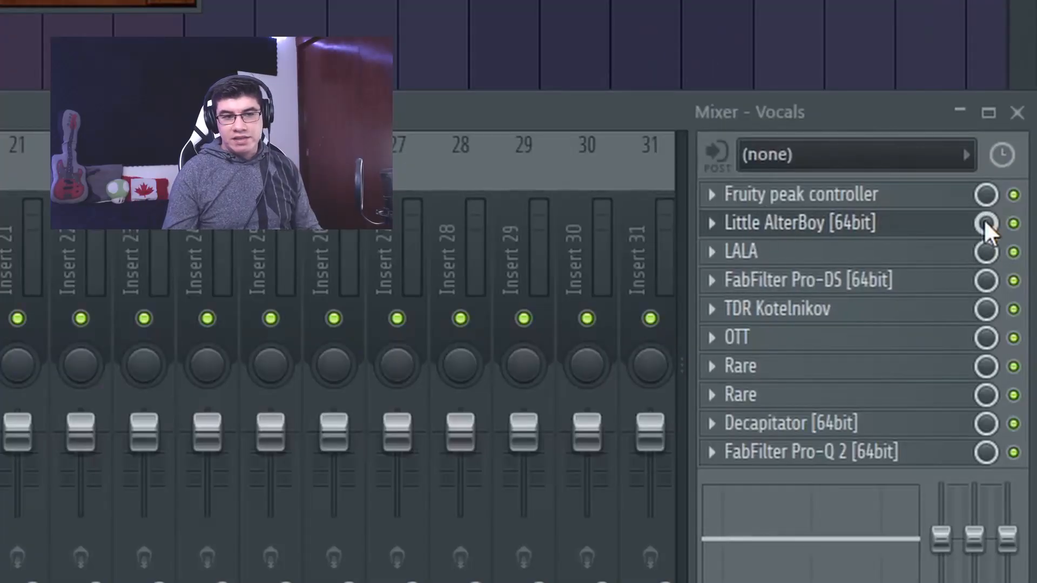
mouse_move(985, 223)
mouse_down()
mouse_move(985, 232)
mouse_move(986, 212)
mouse_up()
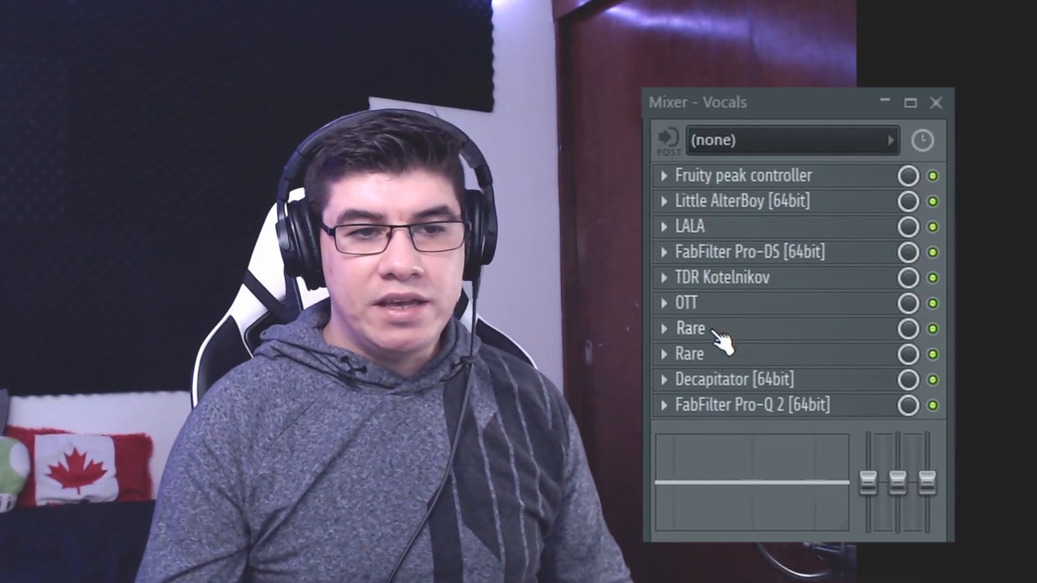
Step: Review the settings of both Rare equalizers on the Vocals insert
click(724, 335)
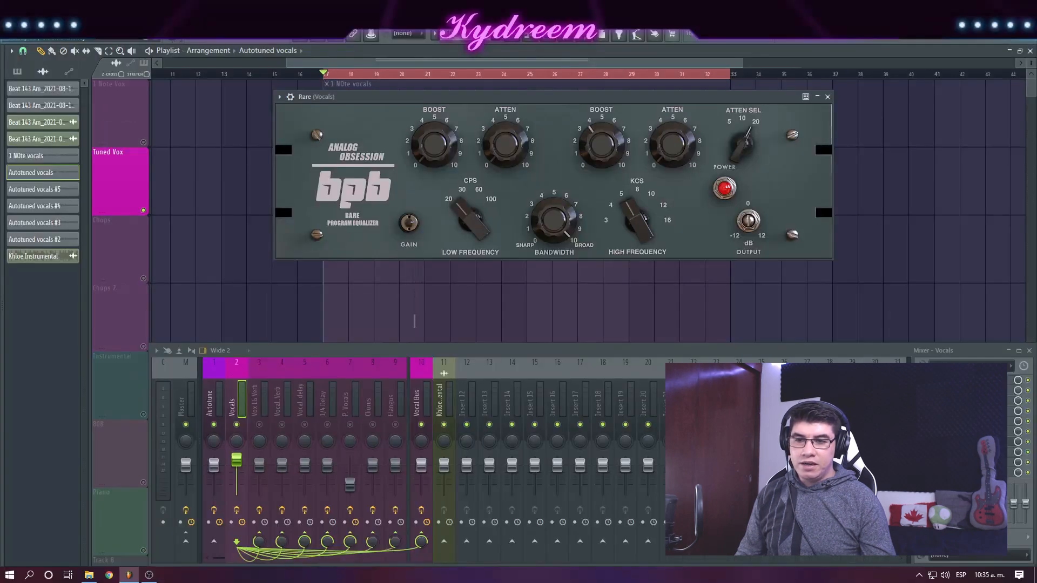
click(966, 401)
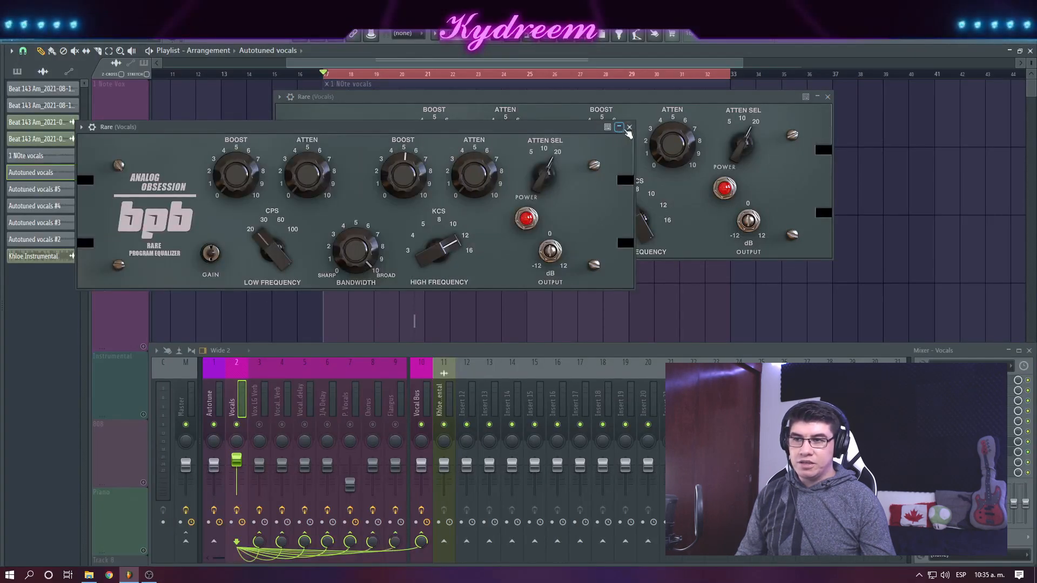
click(629, 127)
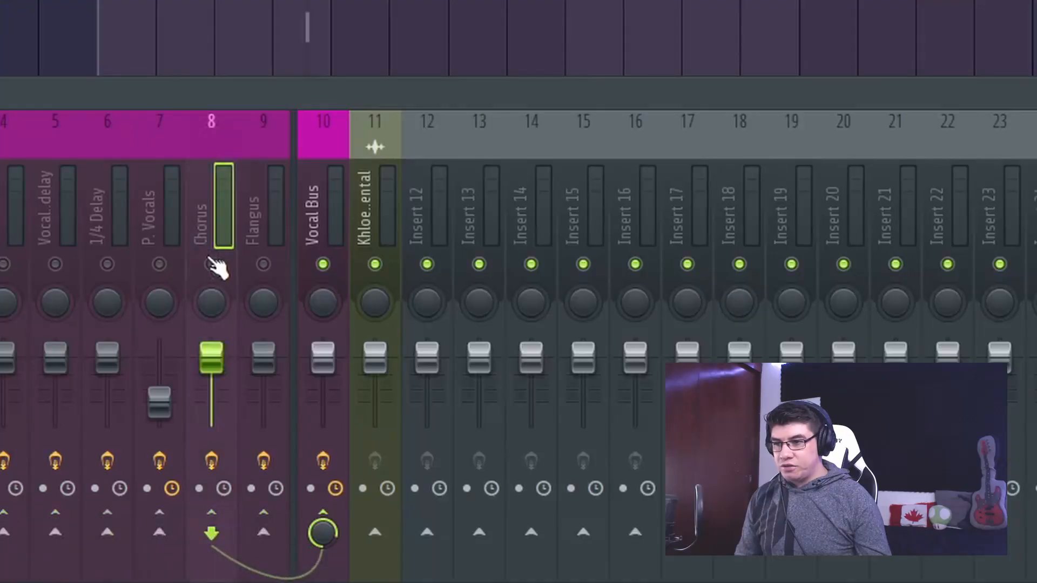
Step: Compare the vocal with the Chorus insert muted and unmuted during playback, and review its TAL-Chorus-LX settings
click(211, 264)
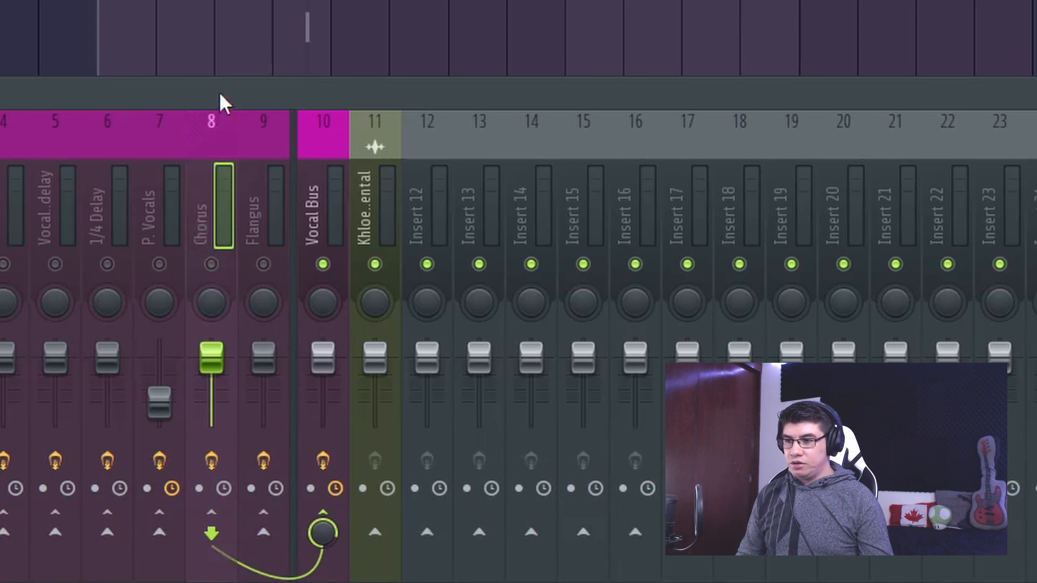
key(space)
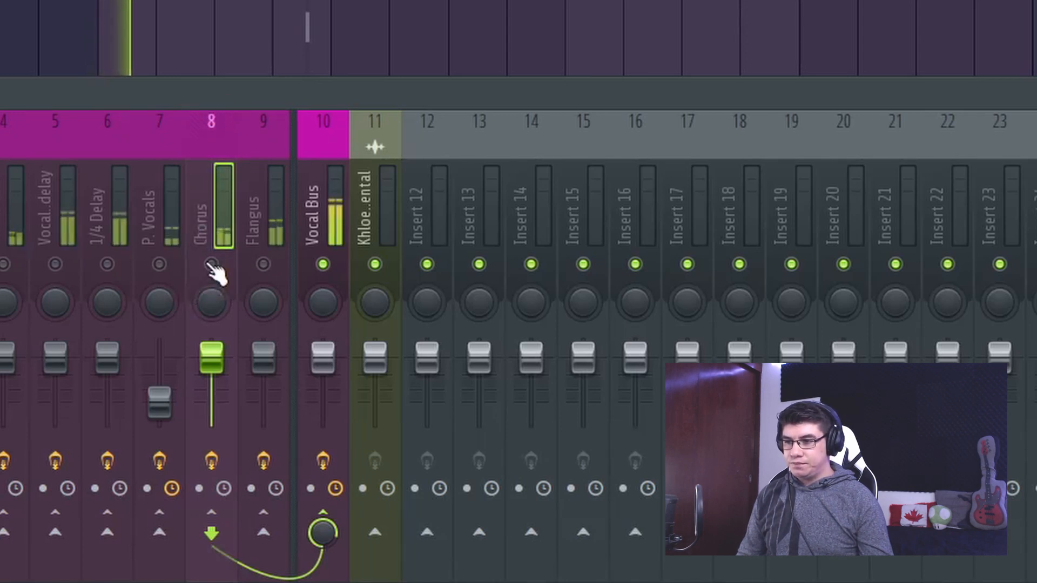
click(211, 265)
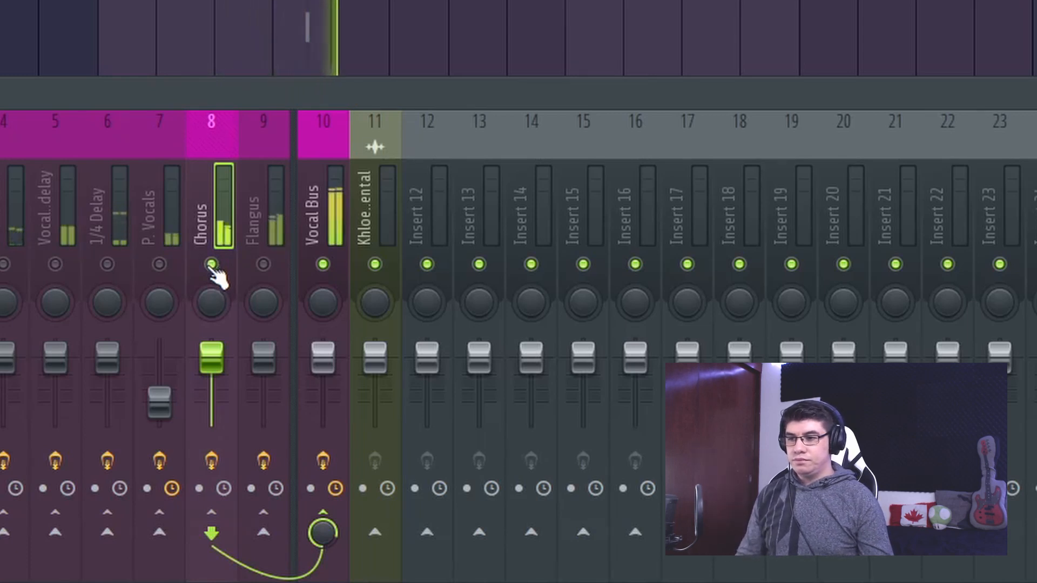
click(212, 264)
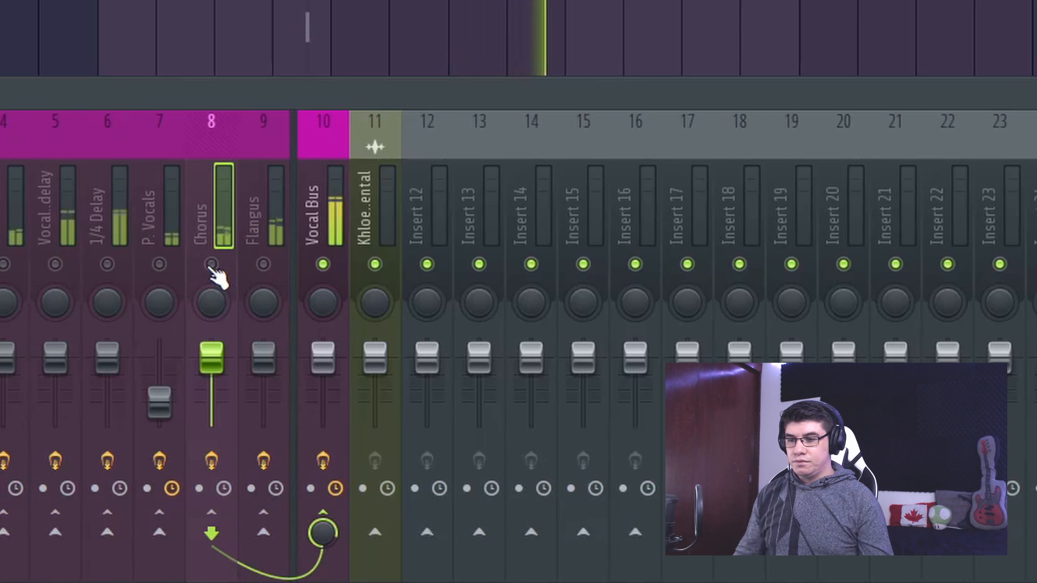
click(211, 264)
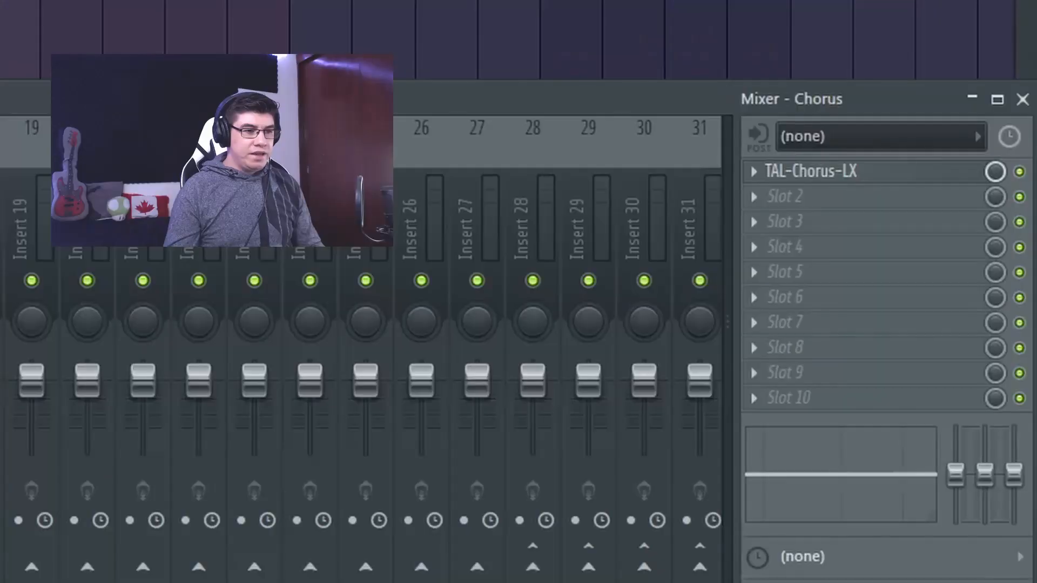
click(835, 172)
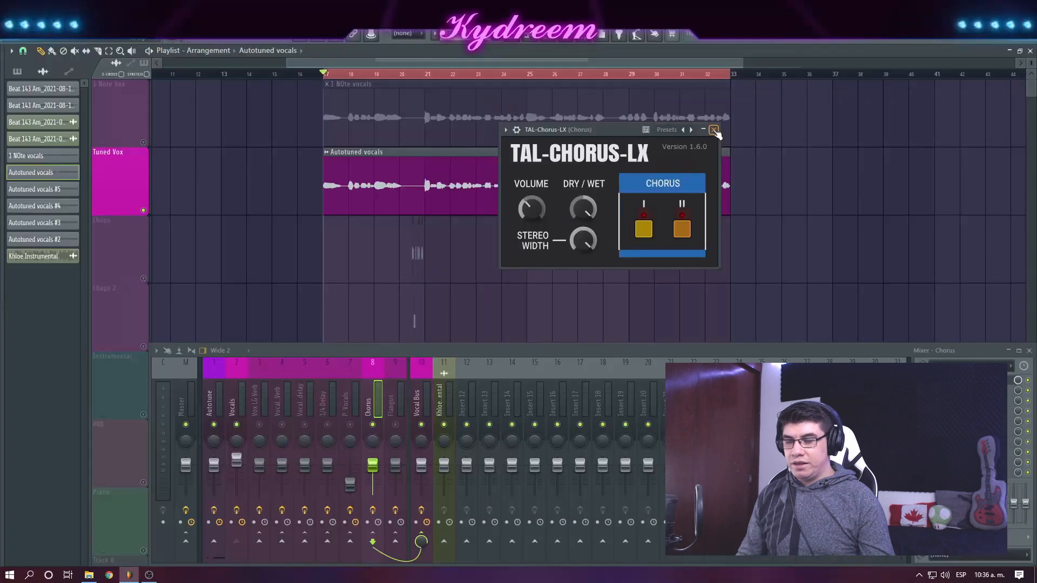
click(603, 66)
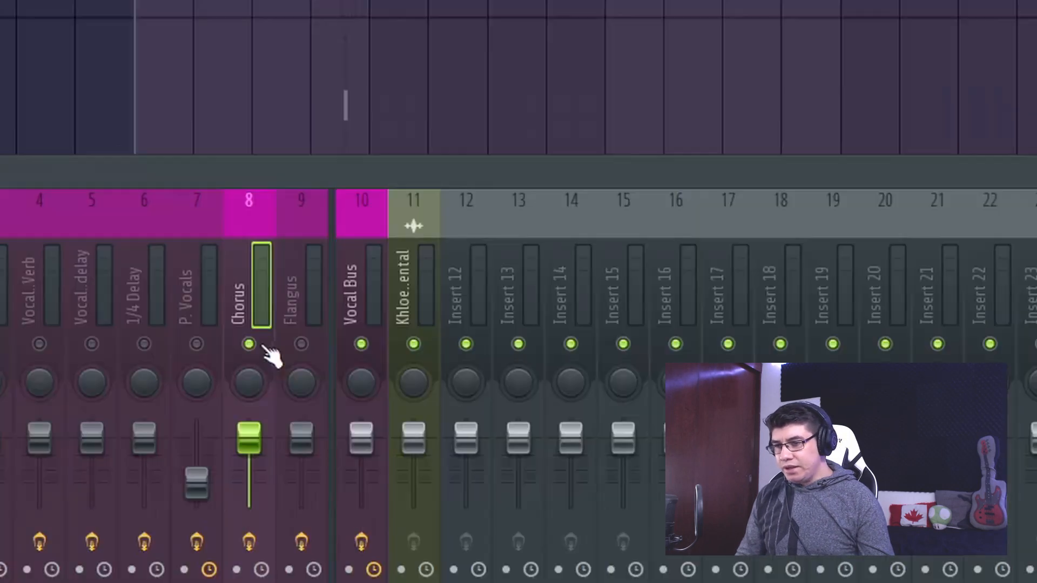
Step: Review the Fruity Flangus settings on the Flangus insert and audition the effect in playback
click(319, 204)
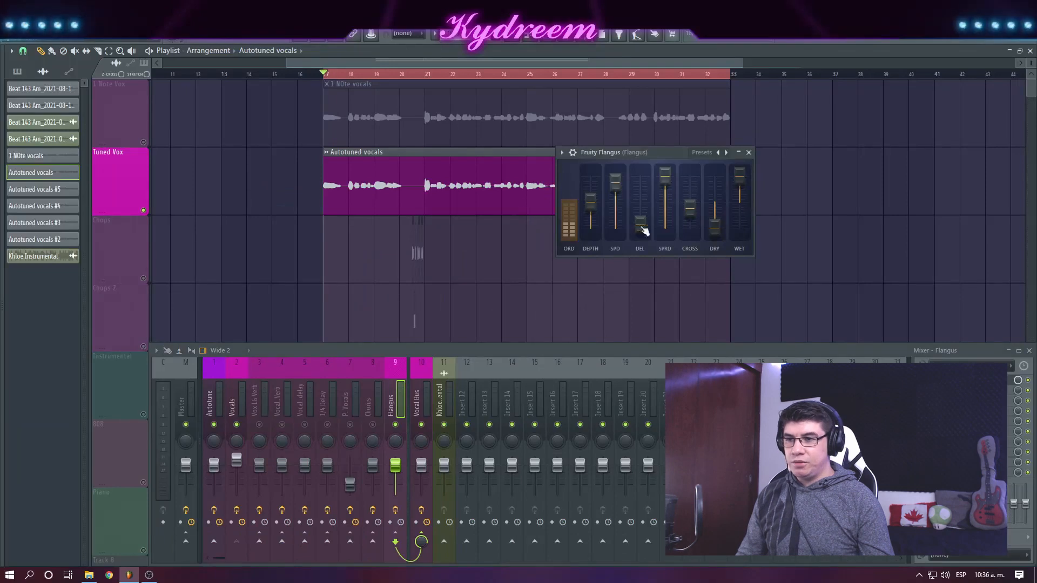
drag(660, 158, 438, 138)
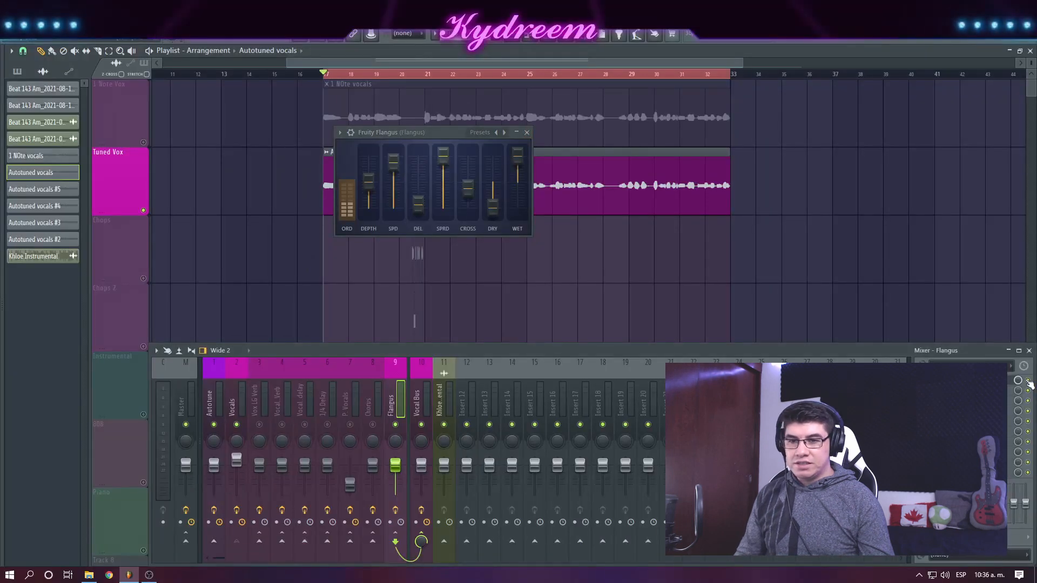
key(space)
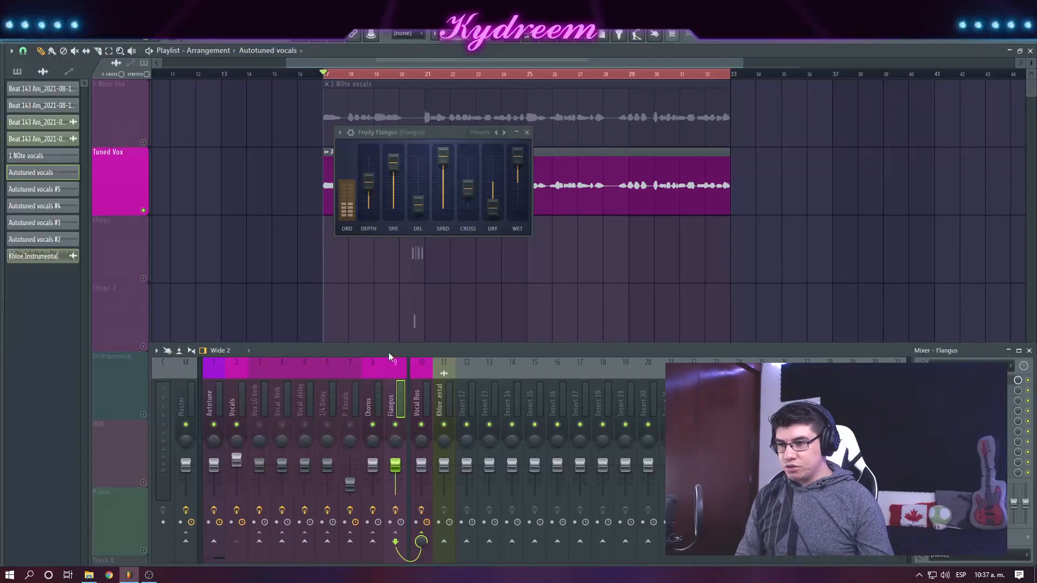
Step: Play the vocal and compare it with the Chorus and Flangus inserts both muted and both unmuted
key(space)
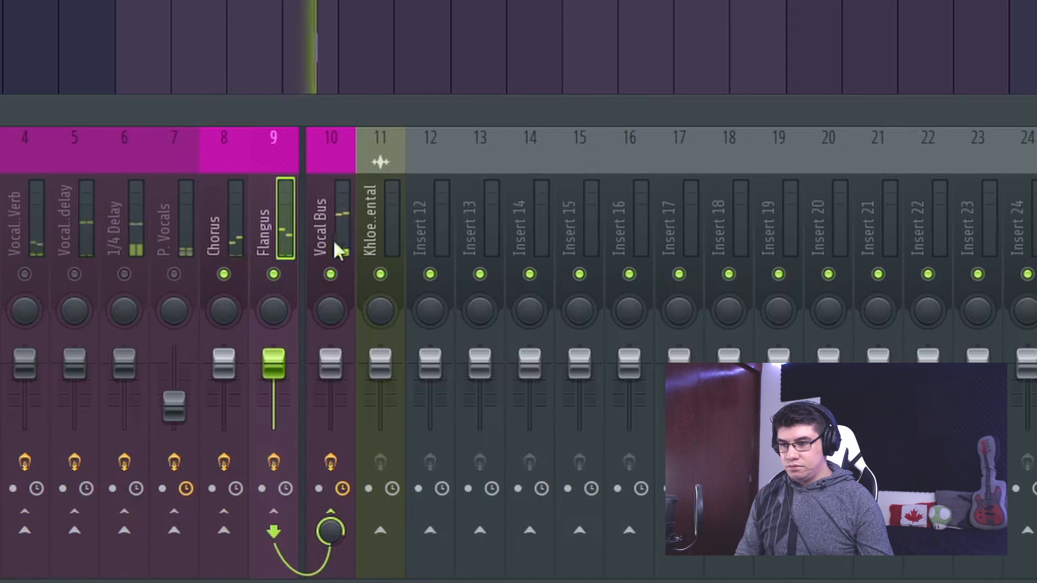
click(224, 274)
click(273, 274)
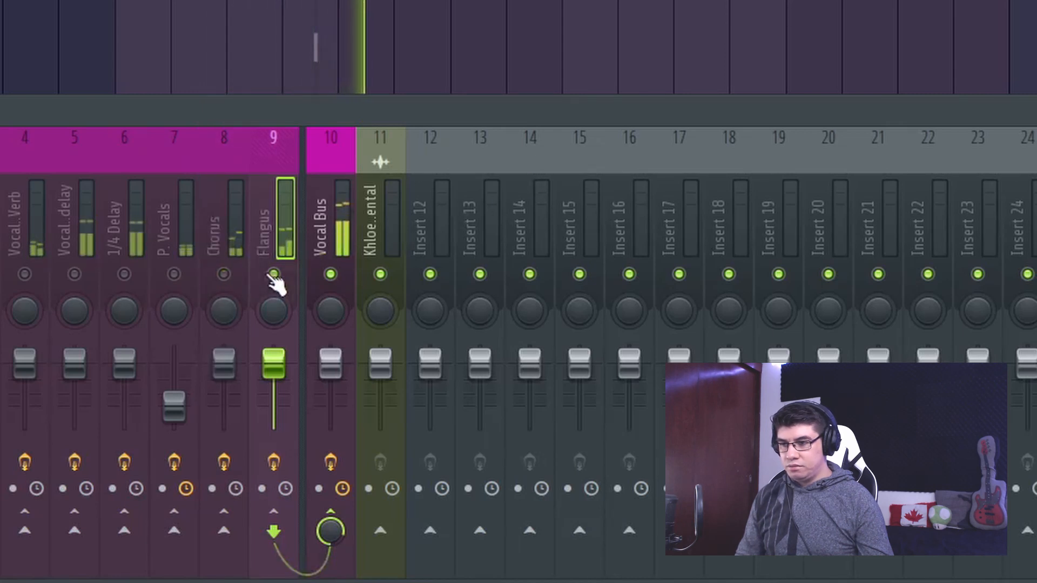
click(223, 274)
click(273, 274)
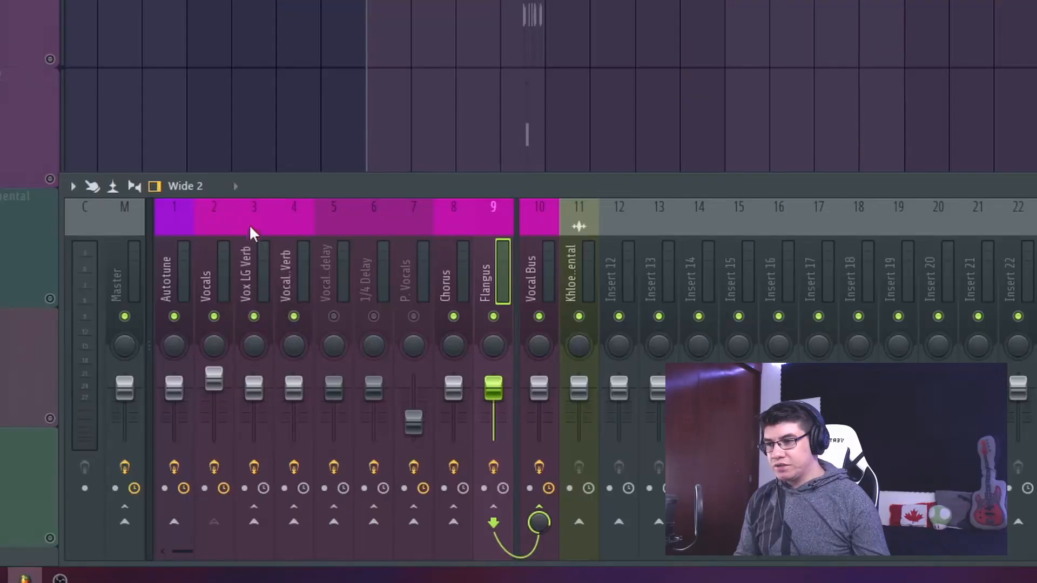
Step: Review the Vox LG Verb and Vocal SH Verb inserts, opening the first effect on Vocal SH Verb
click(250, 232)
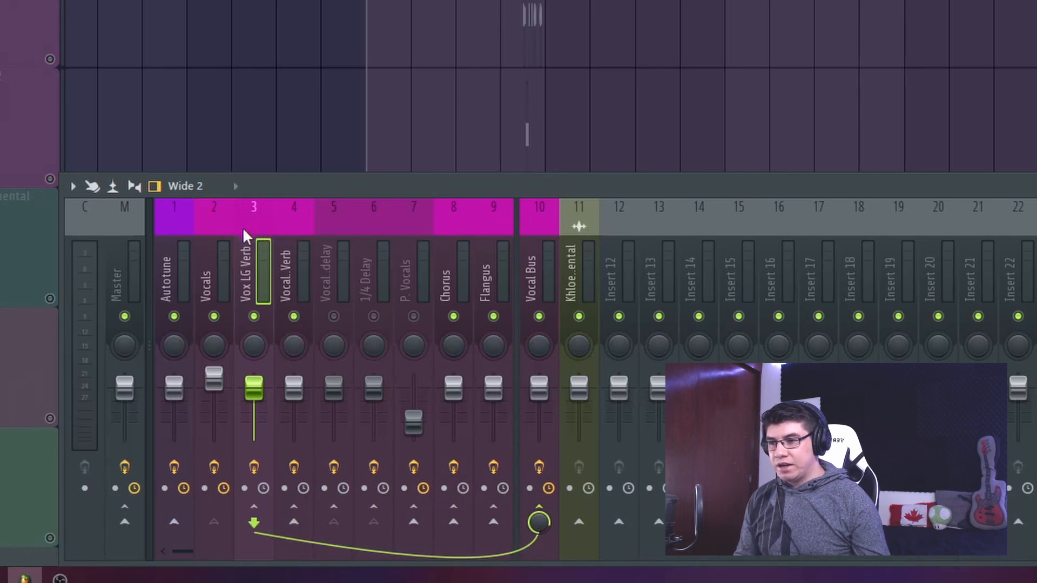
click(300, 223)
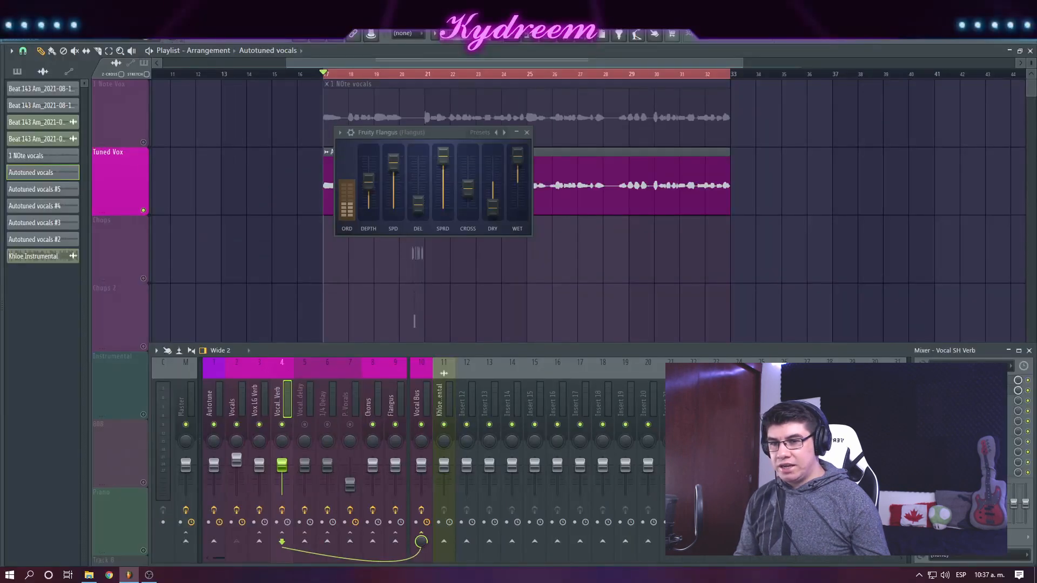
click(967, 380)
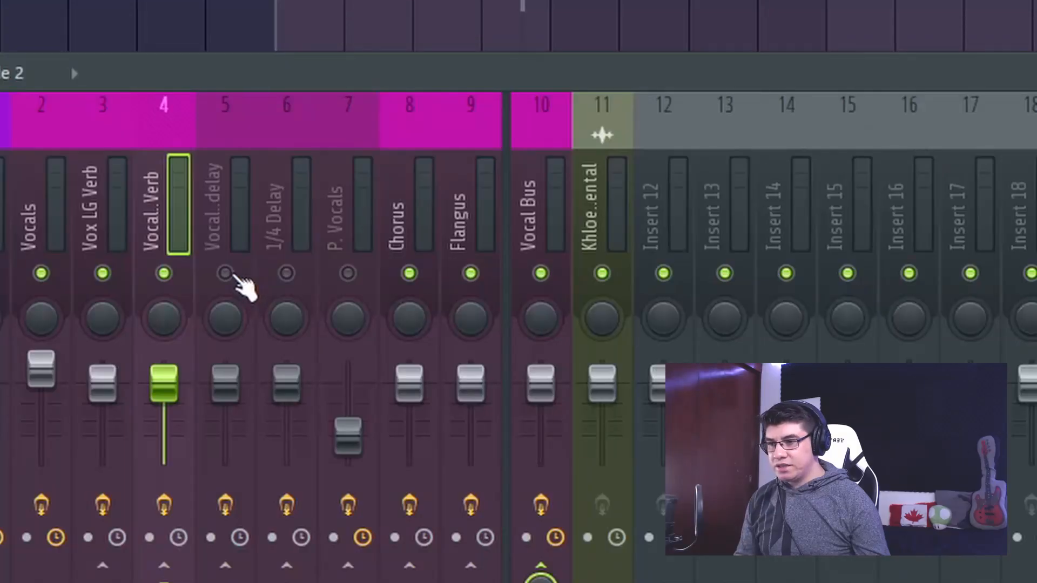
Step: Unmute the Vocal Slap delay and 1/4 Delay inserts, and review the slap delay's Fruity Delay 3 settings
click(225, 273)
click(287, 273)
click(238, 174)
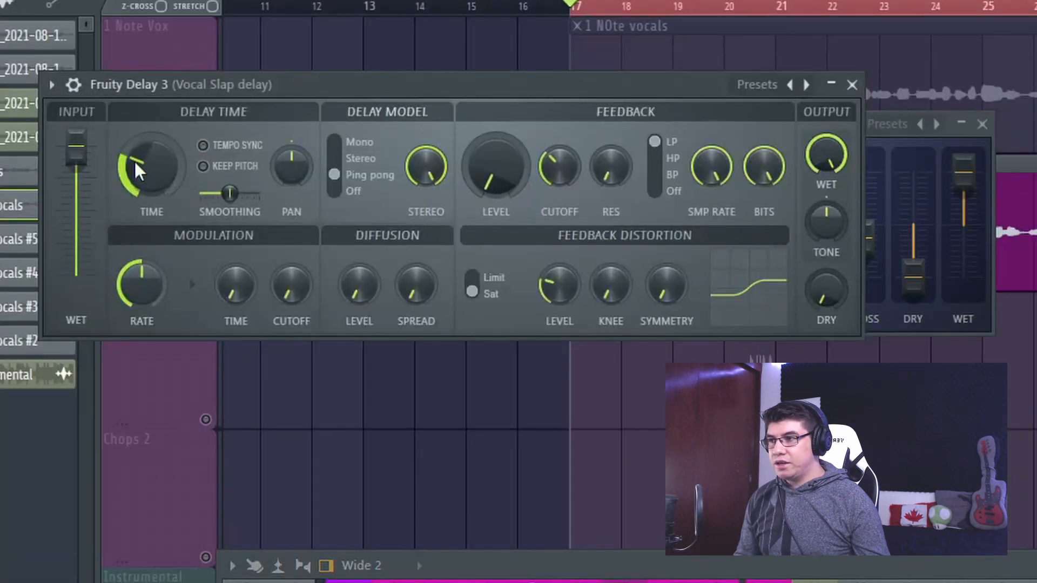
drag(134, 159, 112, 144)
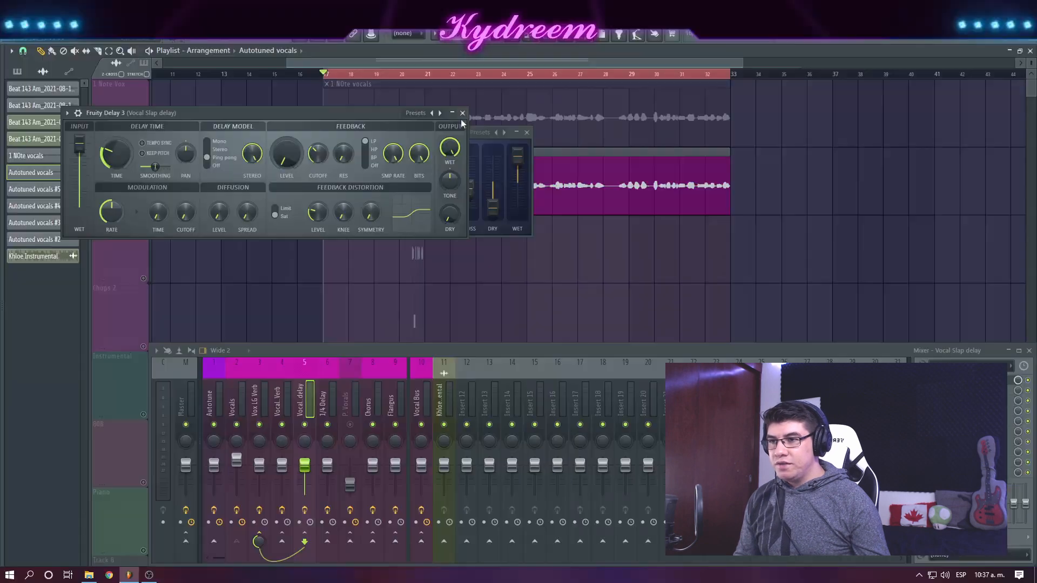
click(852, 84)
click(527, 133)
Step: Review the Fruity Delay 3 settings on the 1/4 Delay insert
click(348, 370)
click(328, 377)
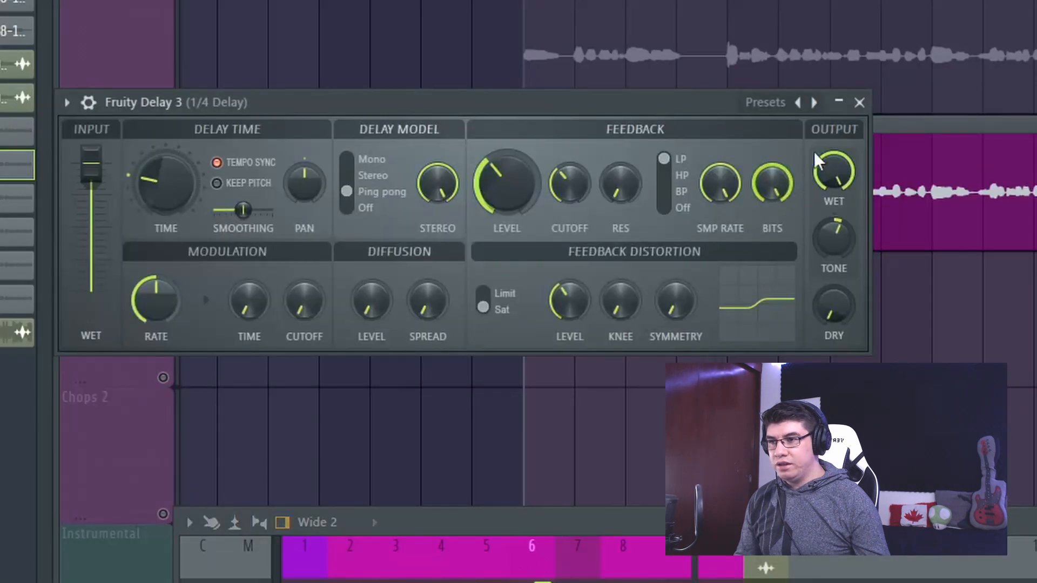
click(859, 103)
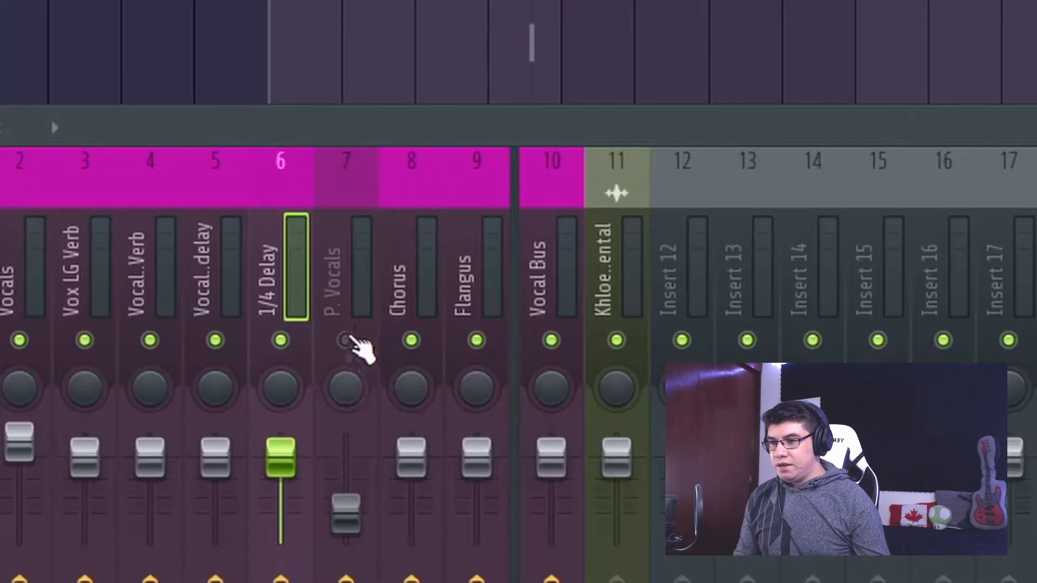
Step: Unmute the P. Vocals insert and review its FETISH compressor and Decapitator settings
click(348, 341)
click(357, 181)
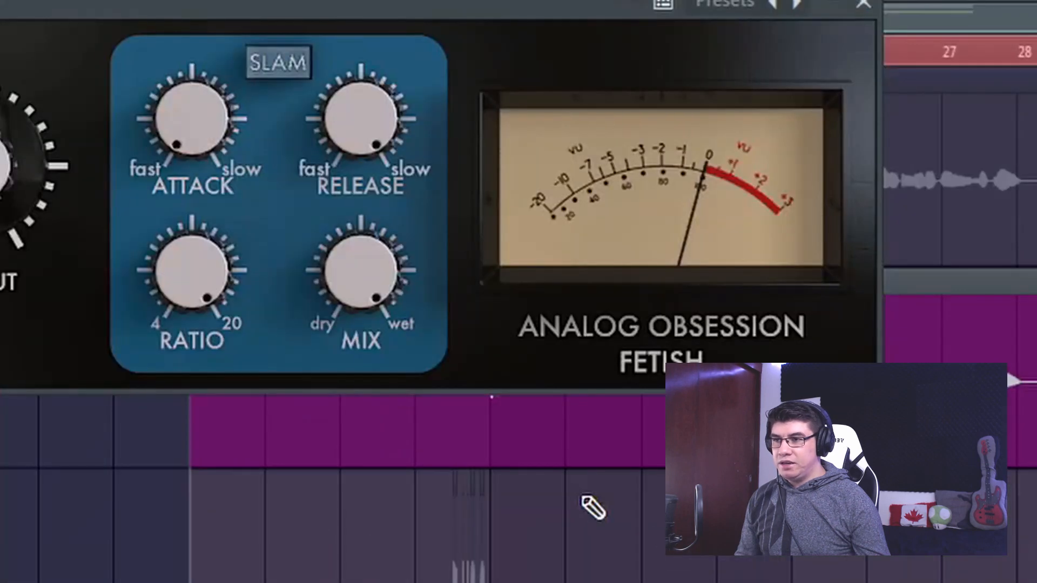
mouse_move(212, 355)
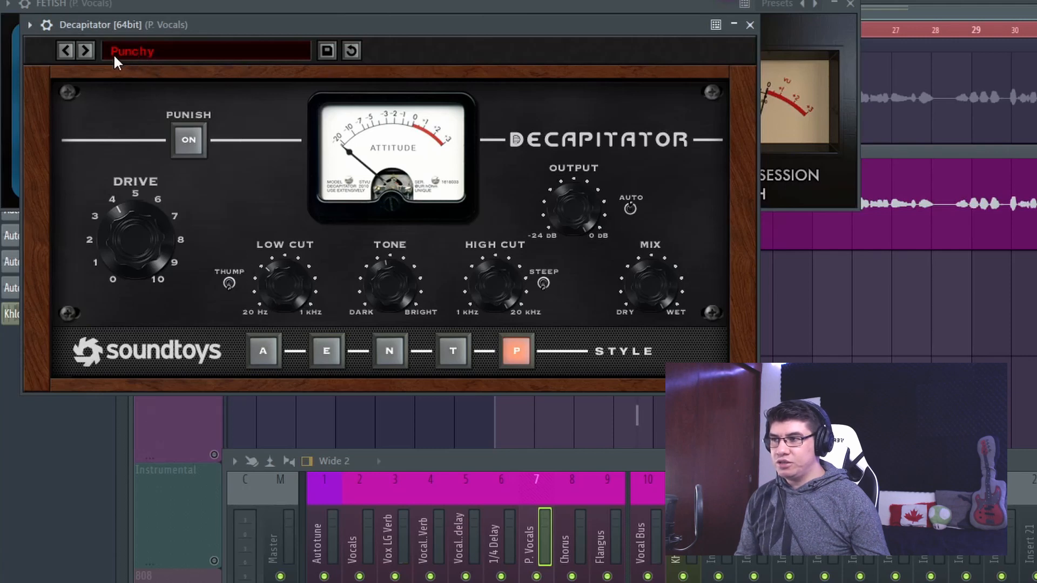
click(750, 25)
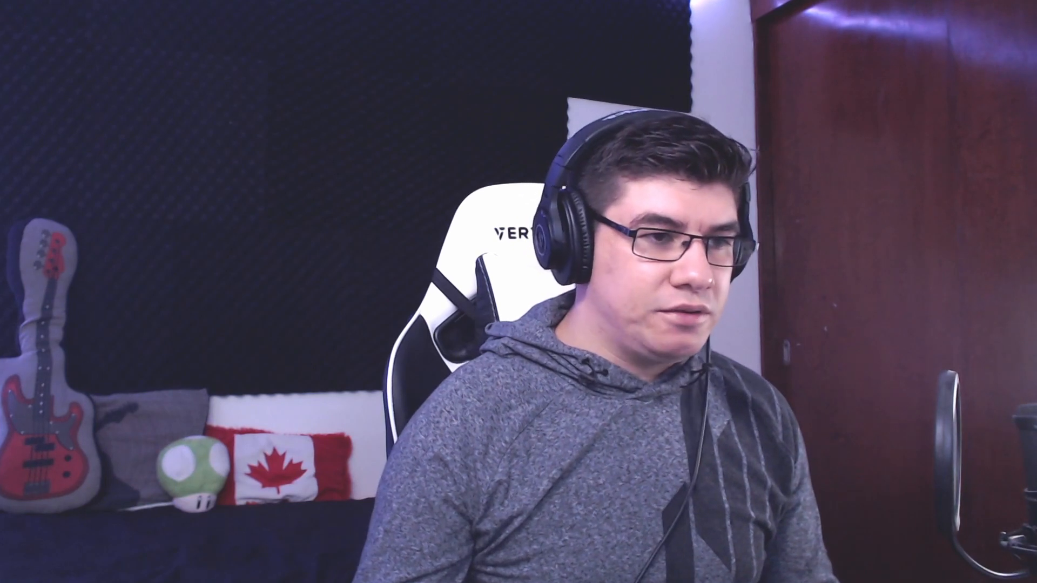